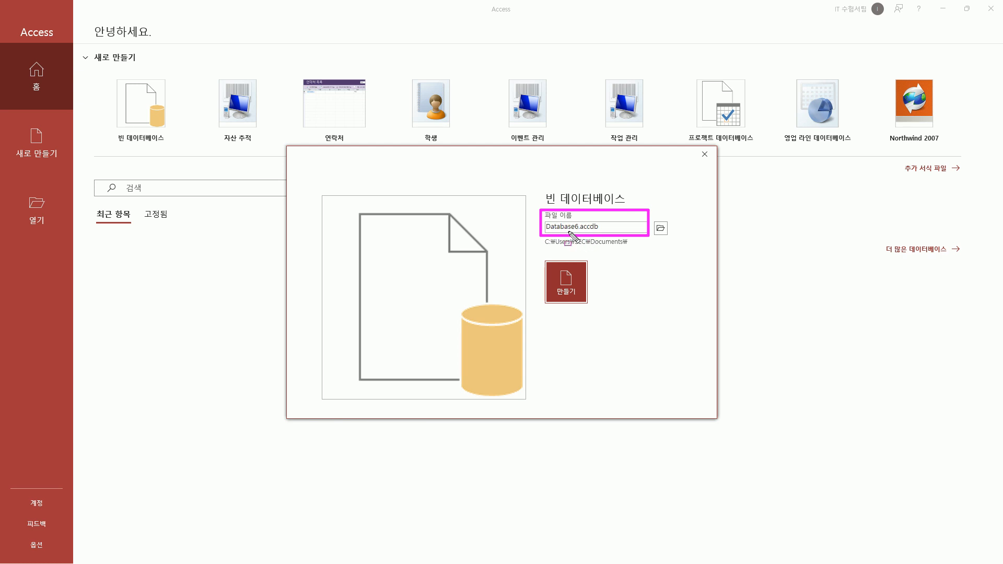
- Create a blank database named Database6.accdb in the Documents folder
drag(547, 231, 601, 230)
key(Escape)
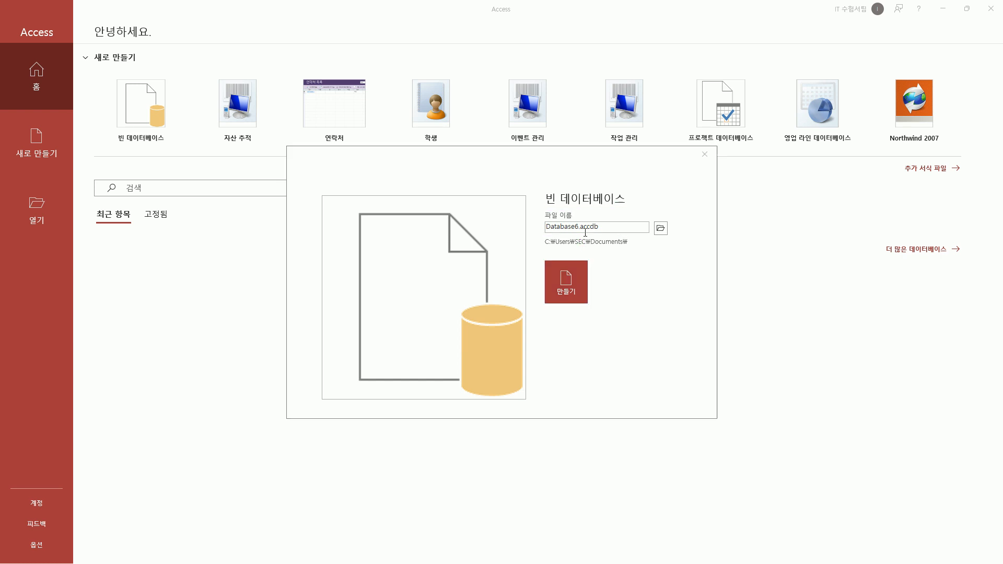
key(ctrl+2)
mouse_move(540, 255)
mouse_down()
mouse_move(563, 293)
mouse_move(590, 312)
mouse_up()
key(Escape)
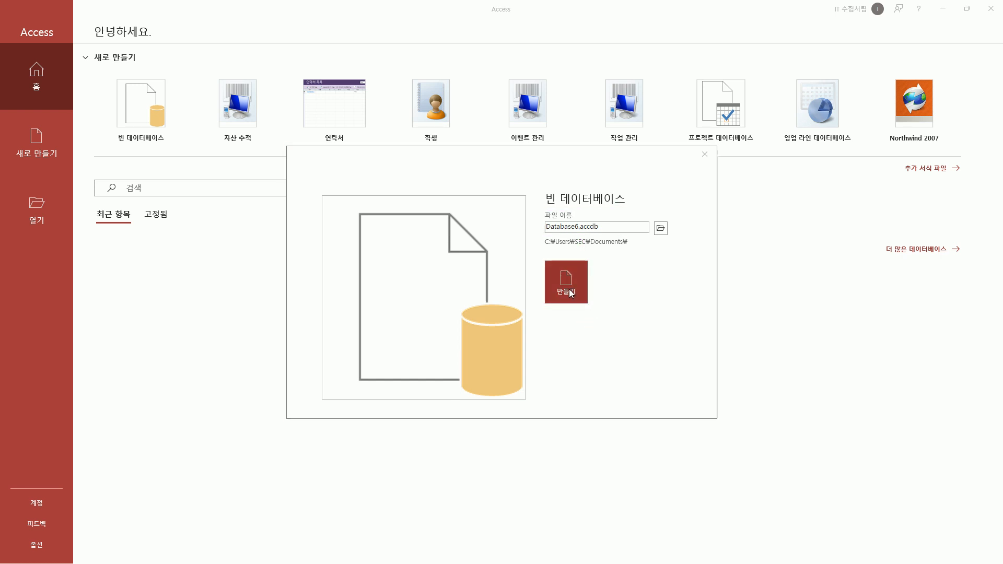
click(566, 281)
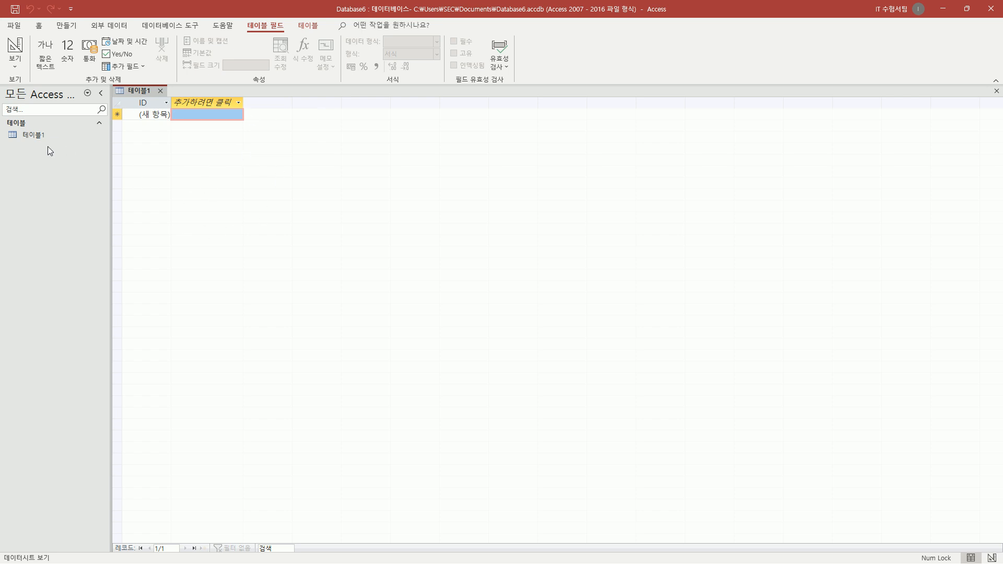
mouse_move(9, 142)
mouse_down()
mouse_move(53, 145)
mouse_move(52, 128)
mouse_up()
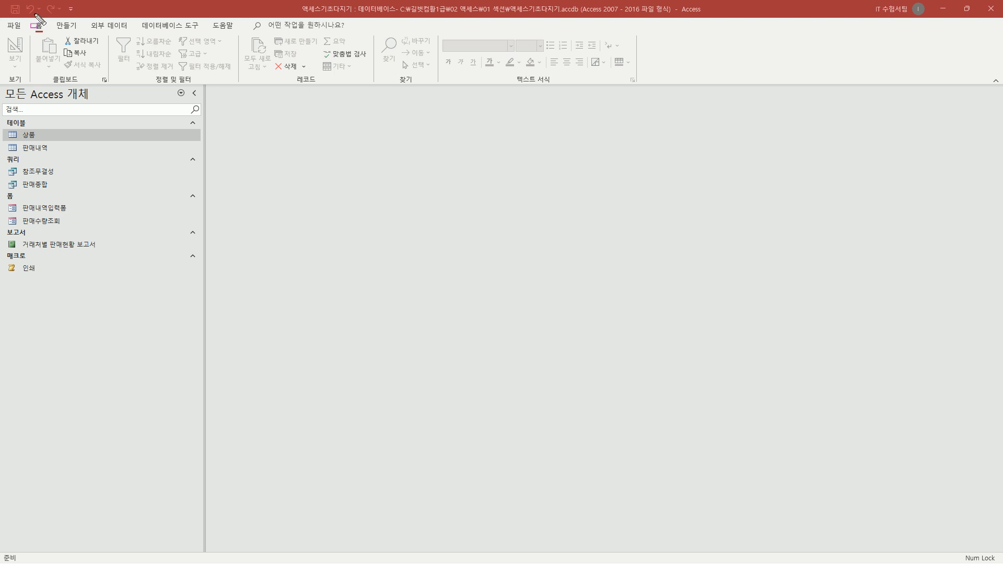
- View the file management commands and the account and options entries for 액세스기초다지기.accdb, and return to the database
drag(2, 19, 28, 33)
key(Escape)
click(17, 28)
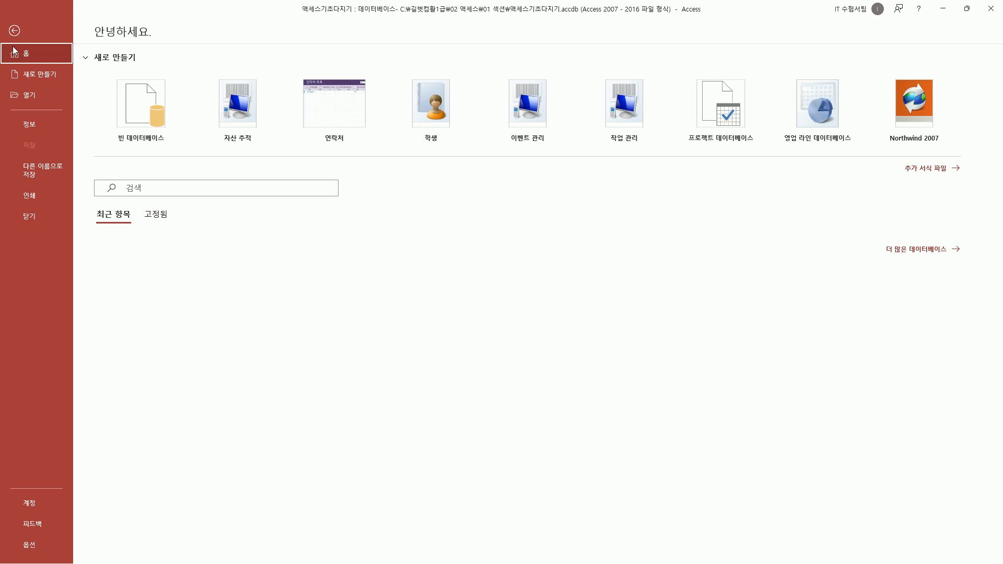
mouse_move(14, 46)
mouse_down()
mouse_move(67, 82)
mouse_move(66, 241)
mouse_up()
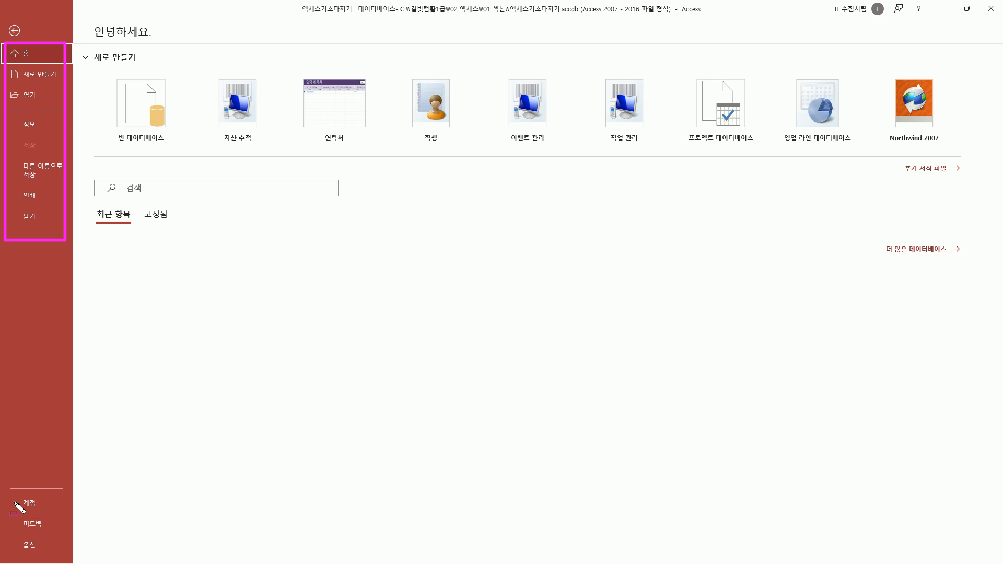
mouse_move(11, 491)
mouse_down()
mouse_move(54, 513)
mouse_move(61, 552)
mouse_up()
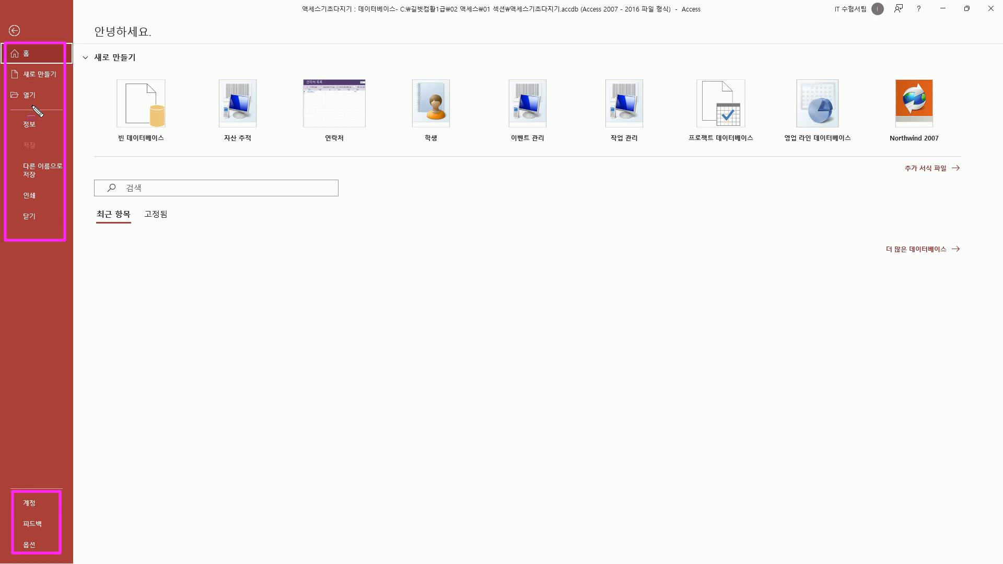
key(e)
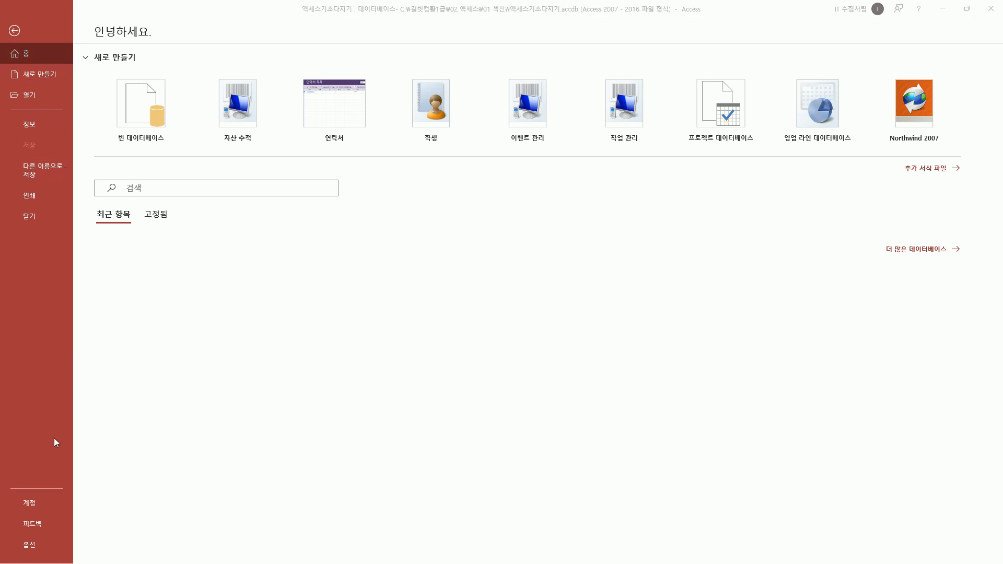
mouse_move(13, 493)
mouse_down()
mouse_move(44, 512)
mouse_move(82, 514)
mouse_up()
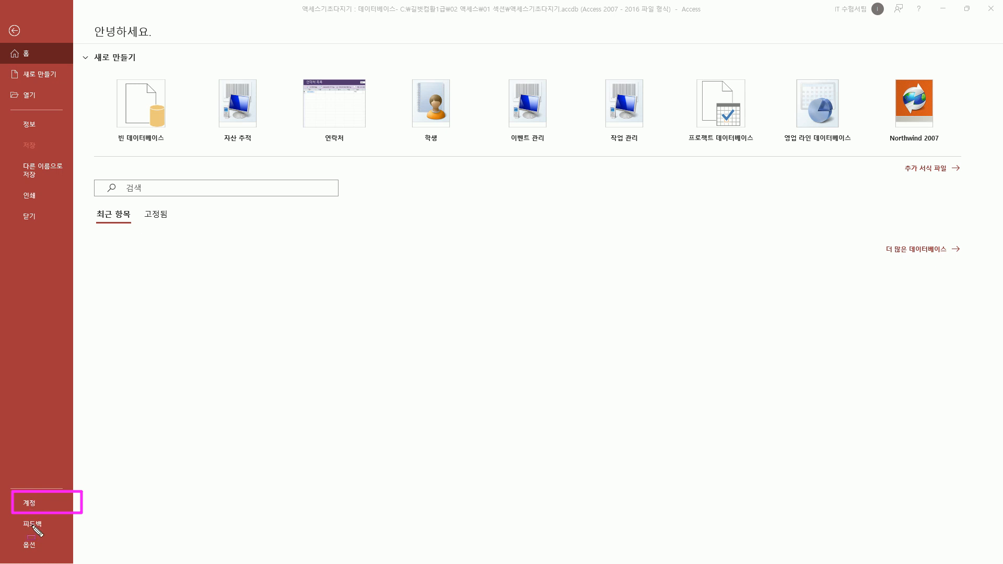
drag(11, 534, 85, 554)
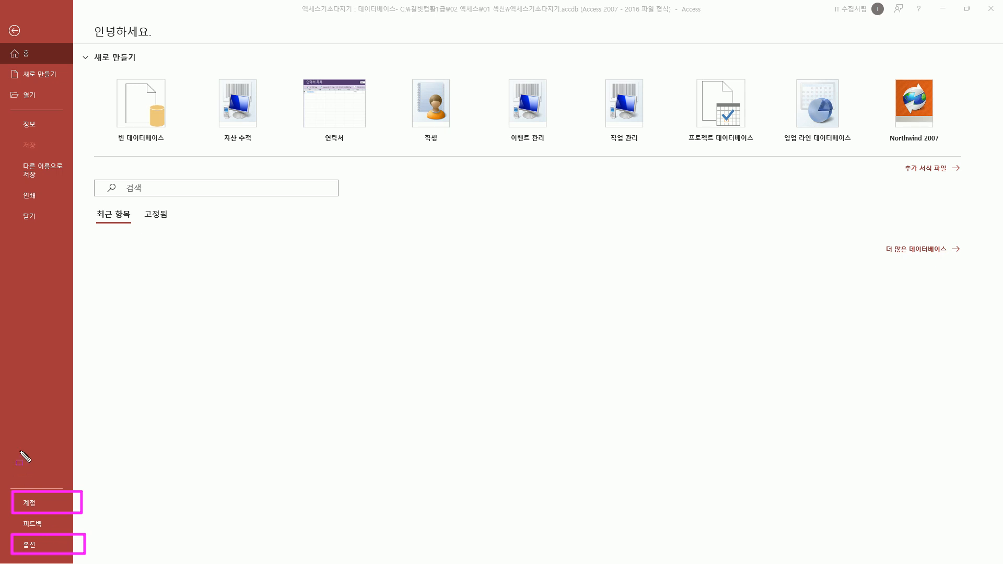
click(14, 30)
drag(3, 18, 26, 33)
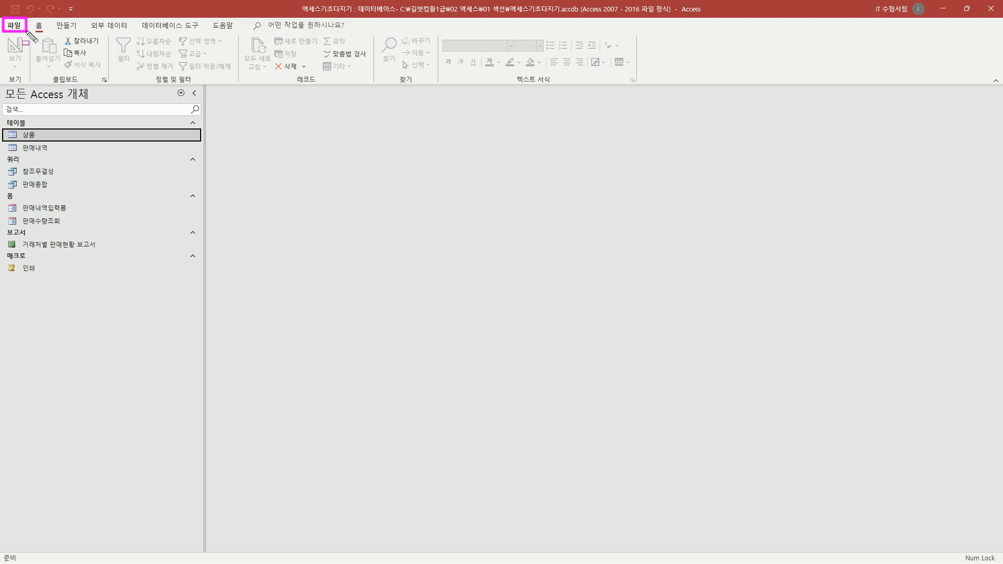
key(Escape)
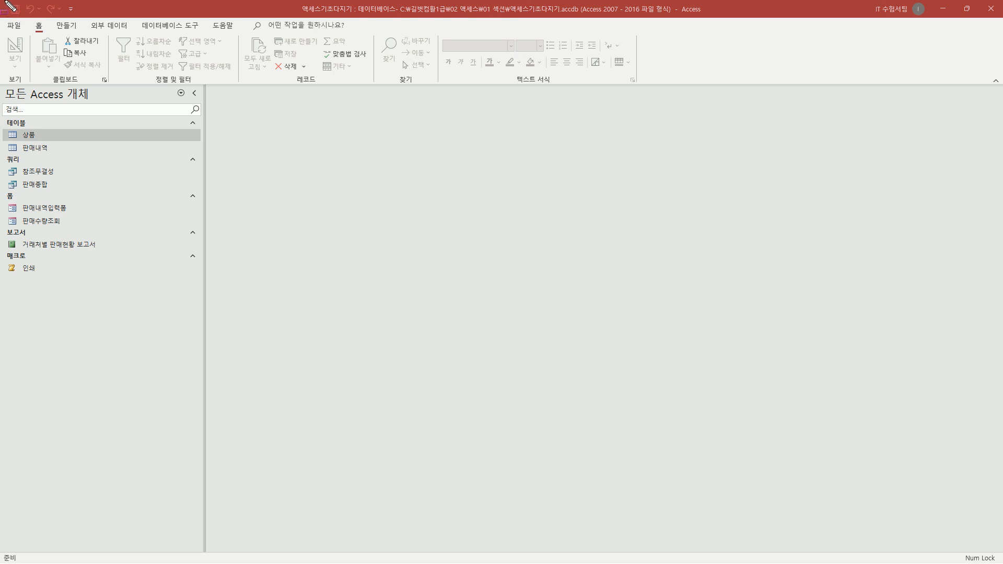
- Review the commands available for customizing the quick access toolbar, and close the list without changing any of them
mouse_move(2, 1)
mouse_down()
mouse_move(29, 15)
mouse_move(92, 17)
mouse_up()
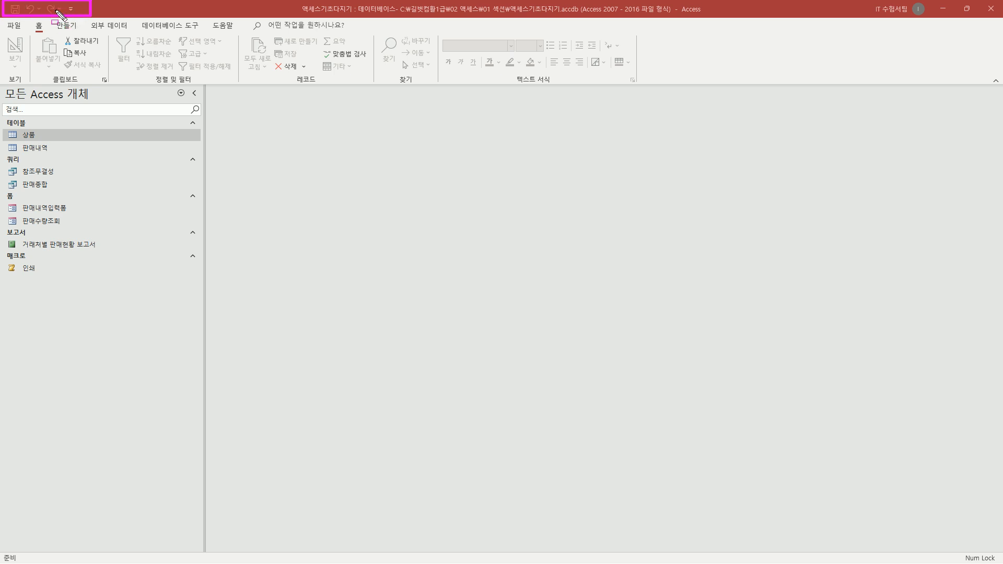
key(e)
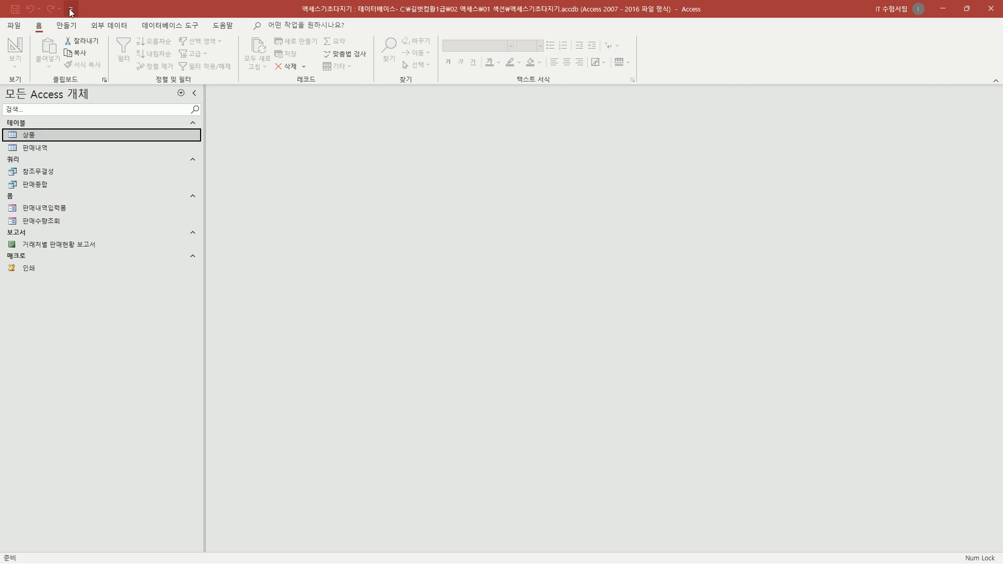
click(71, 9)
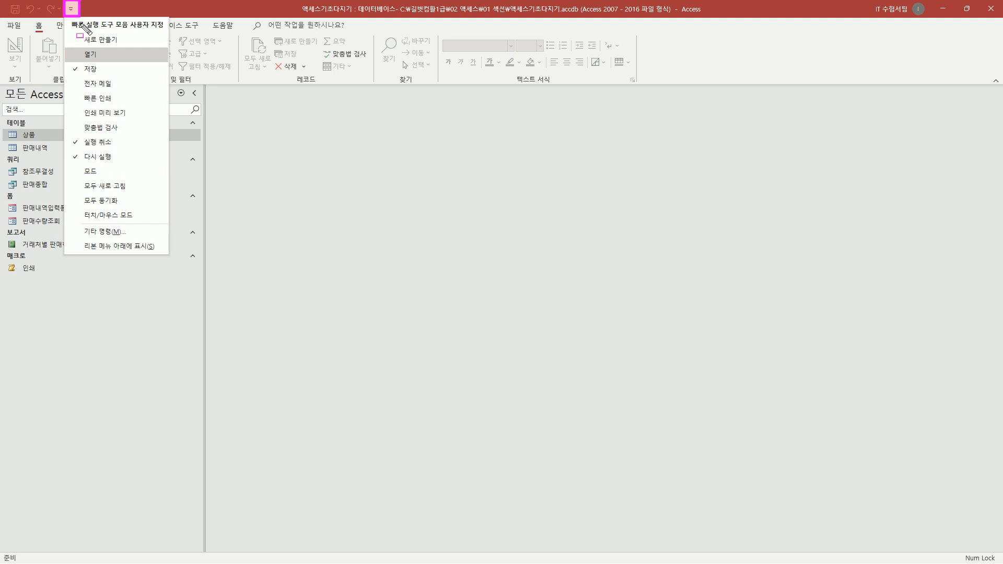
click(98, 3)
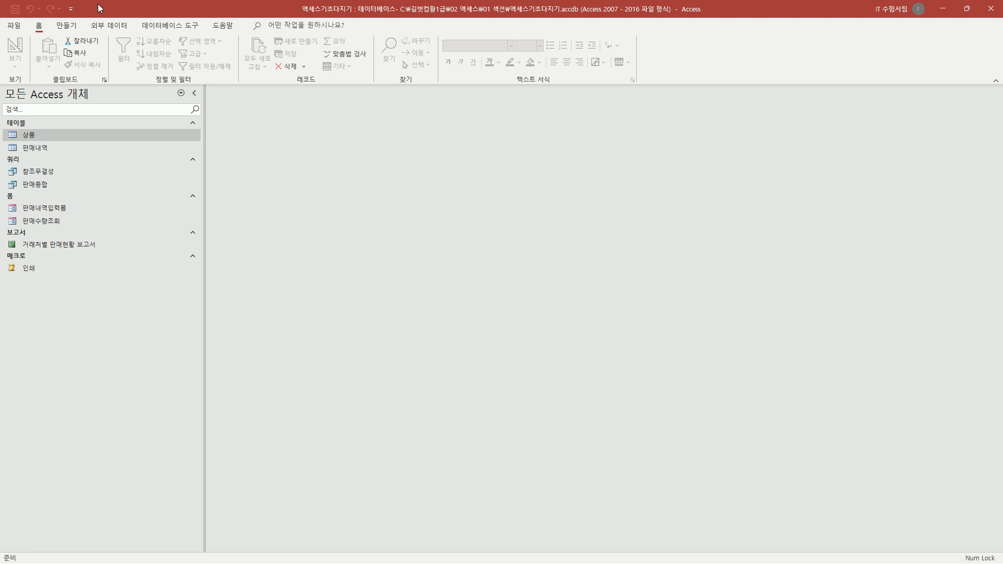
drag(241, 1, 995, 20)
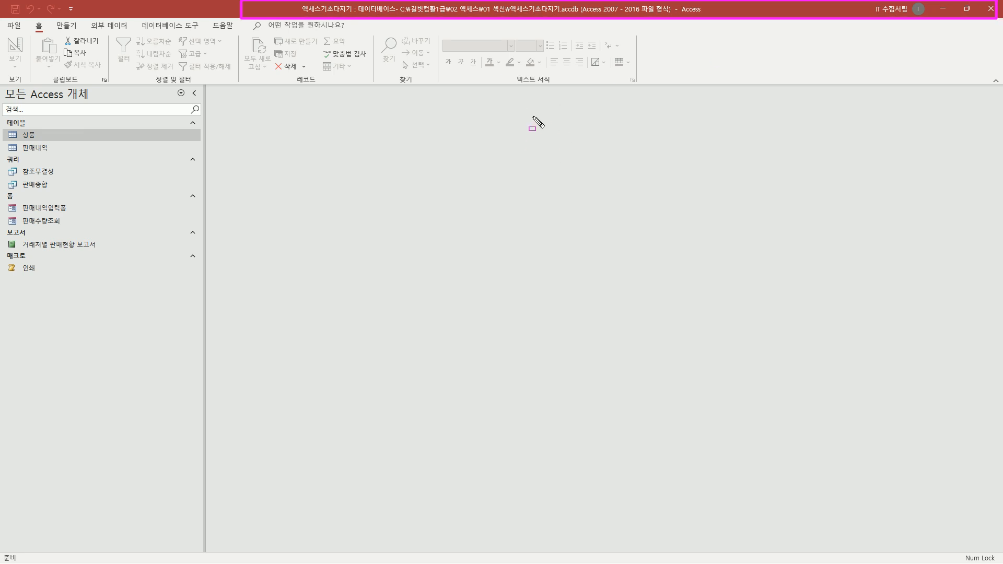
key(Escape)
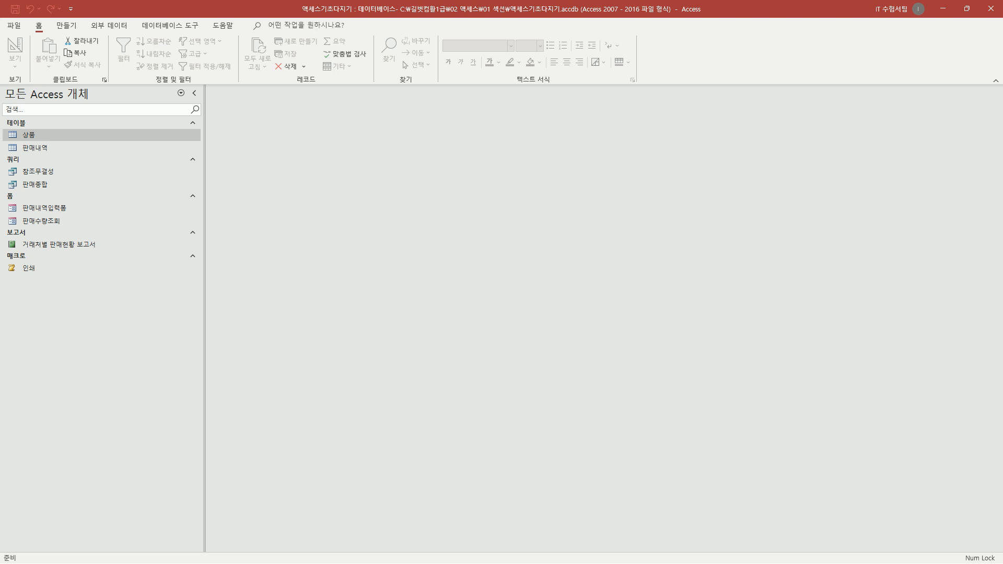
- Examine the Home commands and how they are grouped, including the clipboard group and the sort and filter group
mouse_move(1, 19)
mouse_down()
mouse_move(92, 87)
mouse_move(836, 72)
mouse_move(1002, 89)
mouse_up()
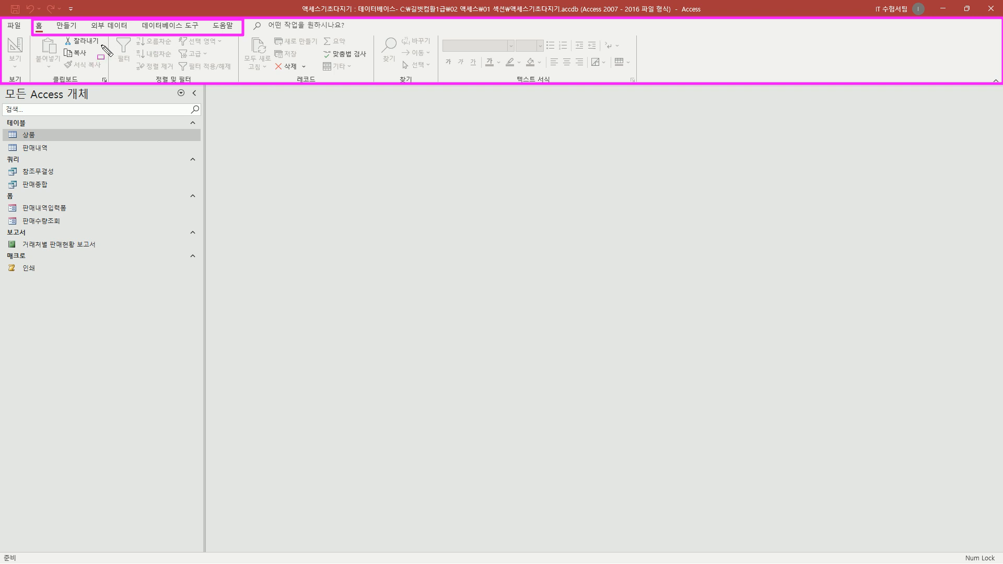
key(Escape)
click(38, 28)
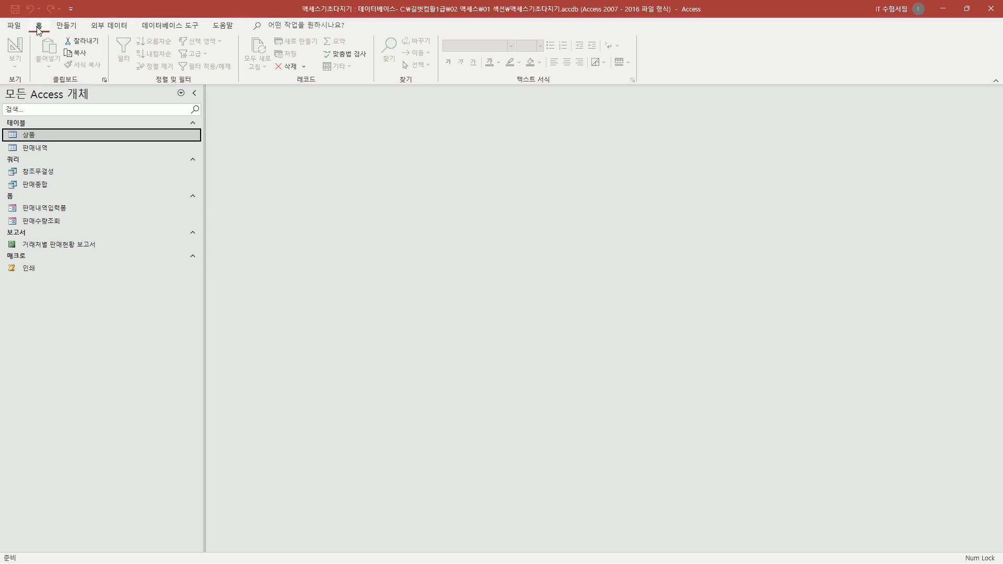
mouse_move(5, 75)
mouse_down()
mouse_move(27, 86)
mouse_move(434, 94)
mouse_move(592, 86)
mouse_up()
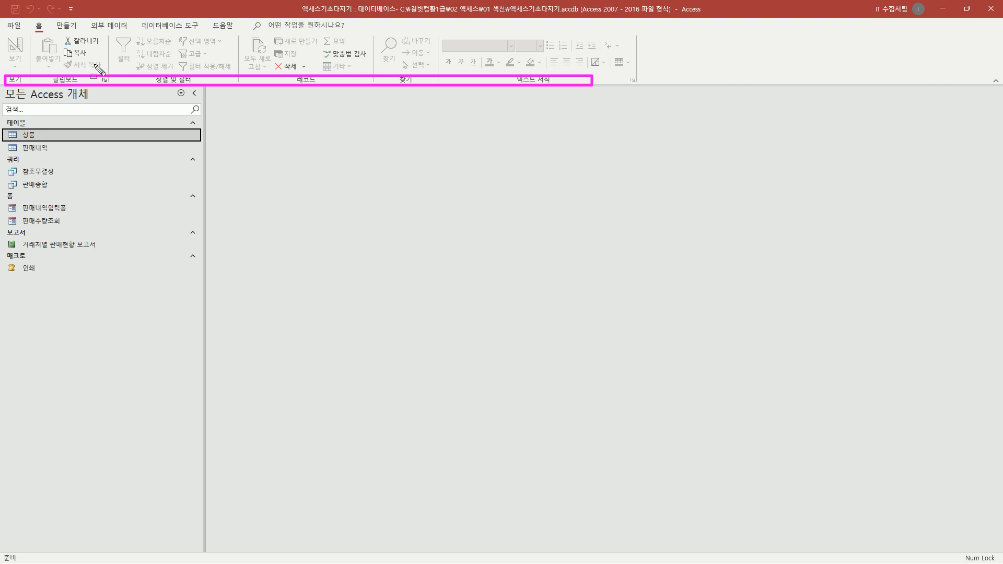
key(e)
mouse_move(33, 35)
mouse_down()
mouse_move(50, 77)
mouse_move(104, 71)
mouse_up()
drag(116, 34, 236, 73)
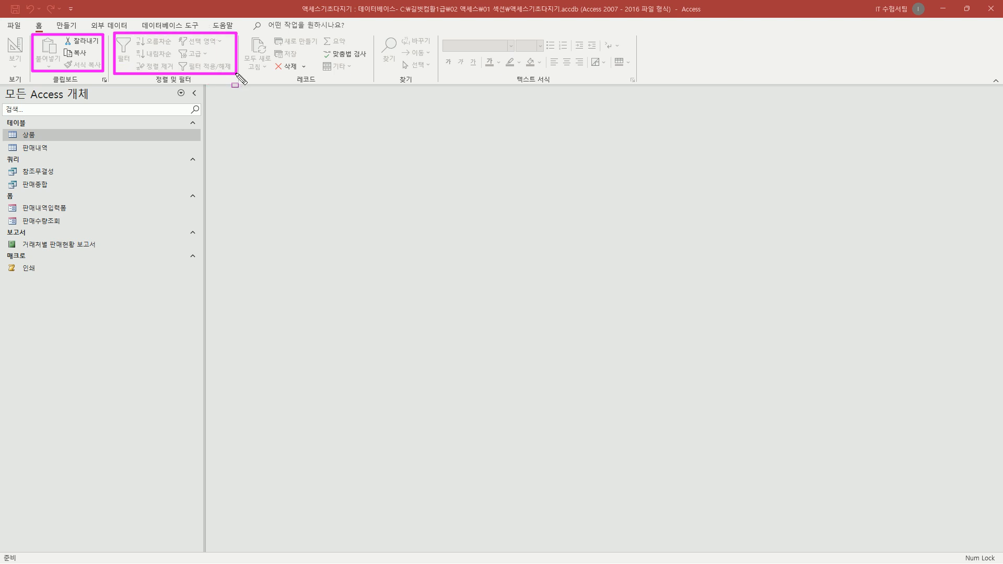
key(Escape)
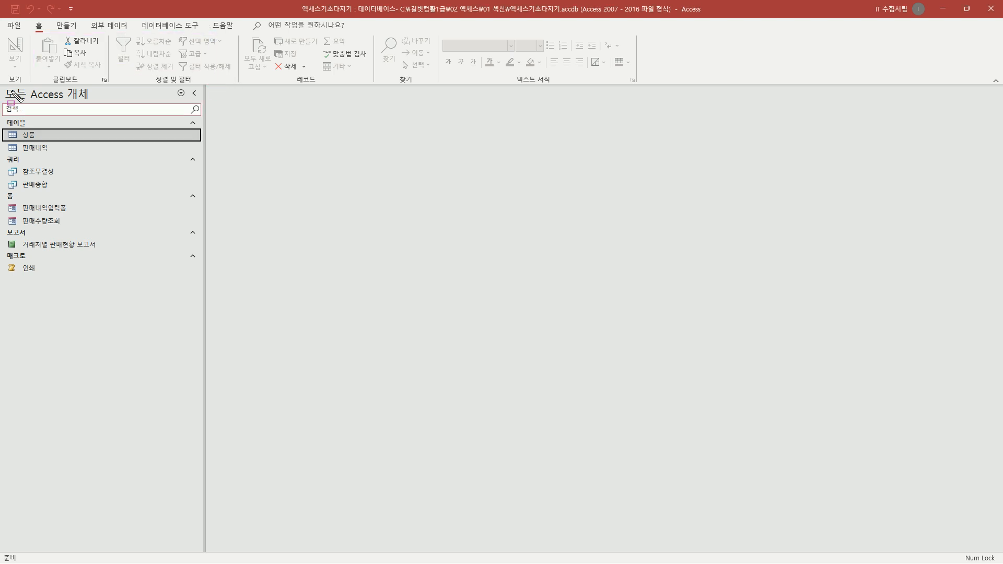
- Review the database's object categories from tables to macros, and open the 상품 table in Datasheet view
mouse_move(2, 84)
mouse_down()
mouse_move(173, 425)
mouse_move(204, 545)
mouse_up()
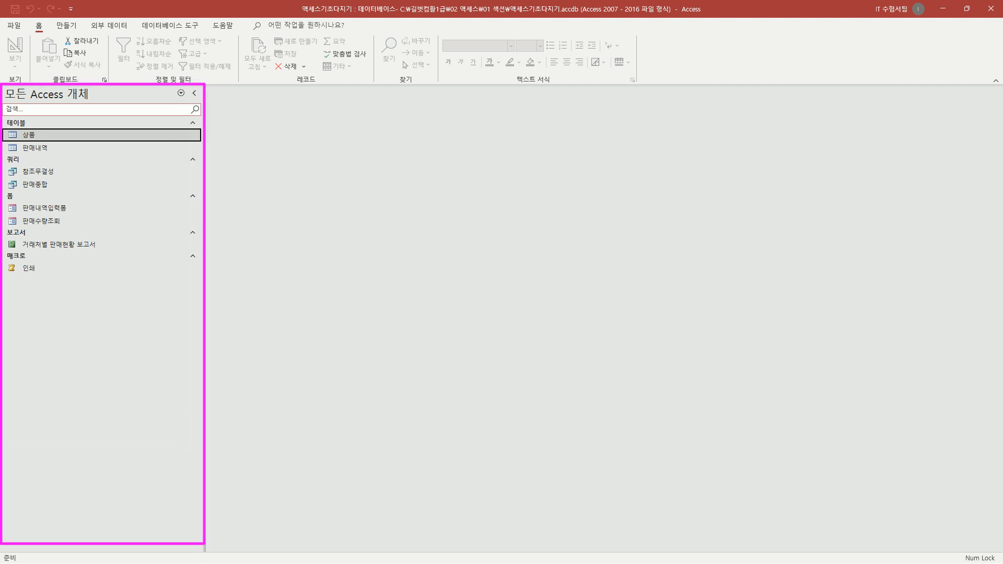
drag(5, 127, 40, 116)
mouse_move(5, 154)
mouse_down()
mouse_move(37, 166)
mouse_move(11, 197)
mouse_move(22, 201)
mouse_move(19, 237)
mouse_move(44, 230)
mouse_move(47, 265)
mouse_up()
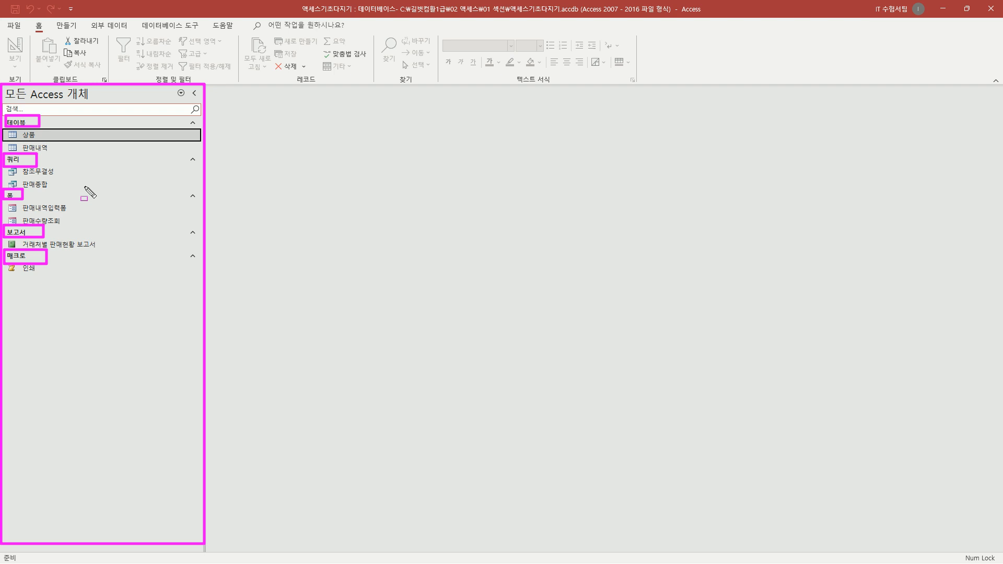
key(Escape)
key(ctrl+shift+d)
drag(5, 127, 49, 141)
key(Escape)
double_click(39, 136)
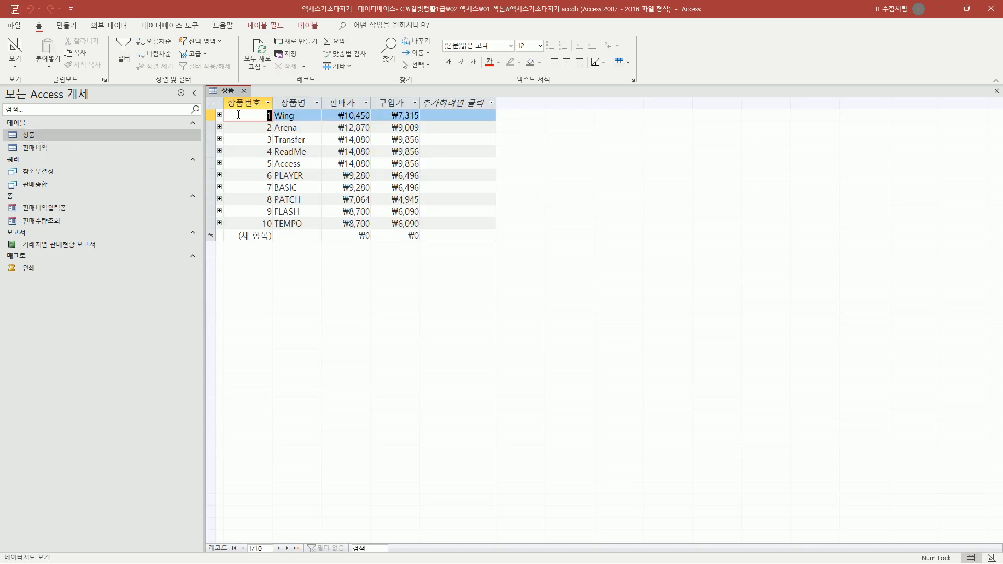
mouse_move(205, 83)
mouse_down()
mouse_move(663, 339)
mouse_move(1000, 547)
mouse_up()
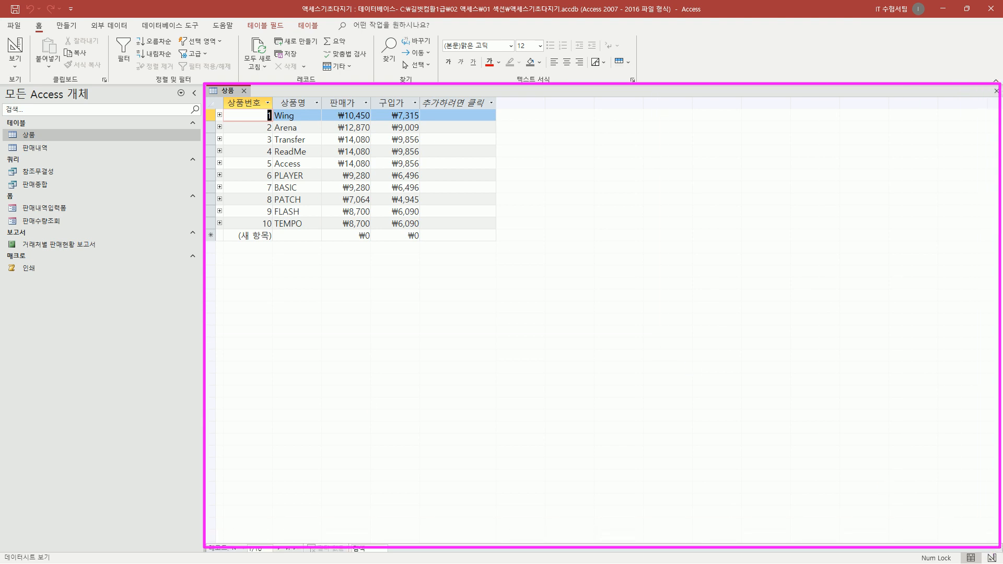
- Open the 참조무결성 query and the 판매내역입력폼 form to view their contents
click(42, 172)
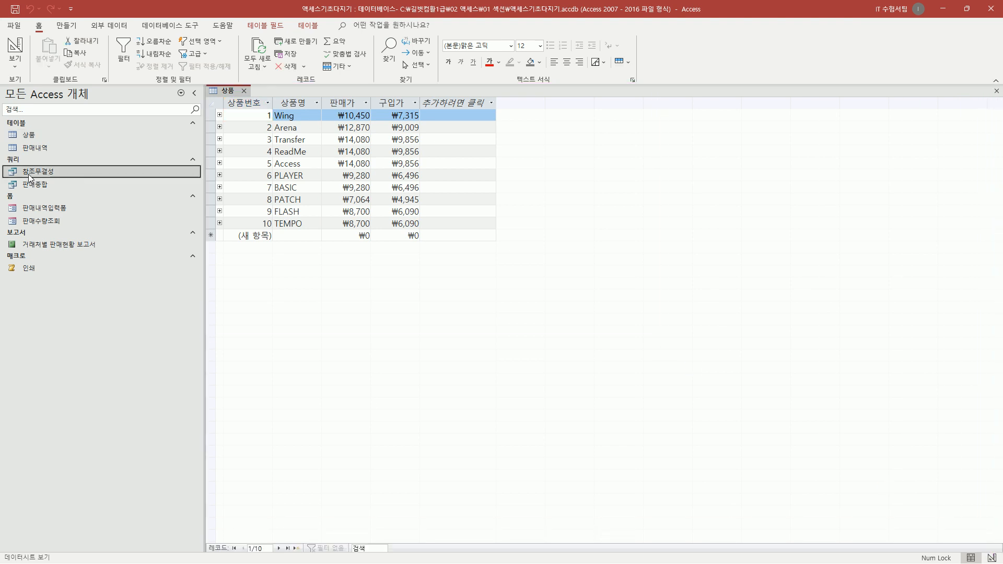
drag(17, 166, 60, 176)
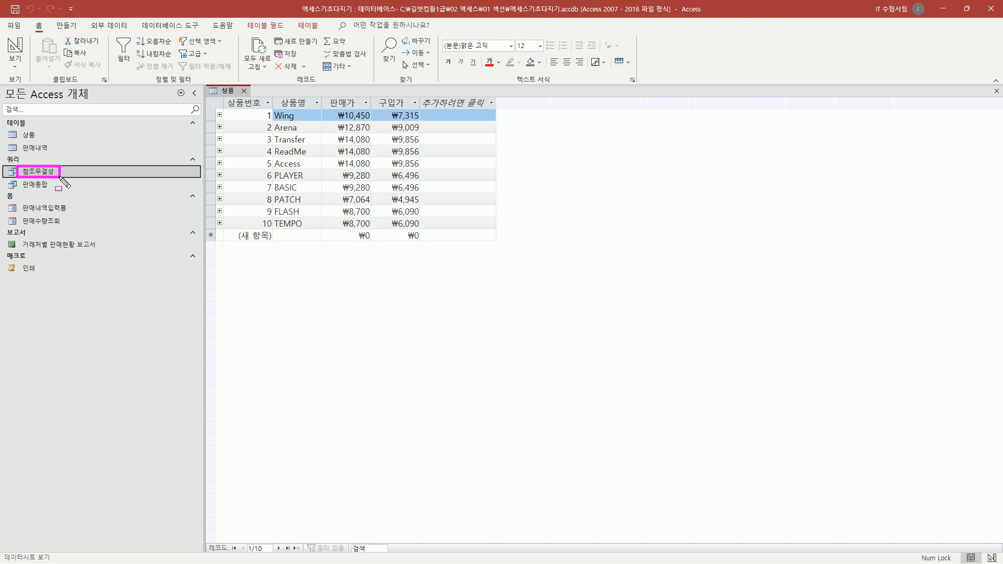
double_click(50, 173)
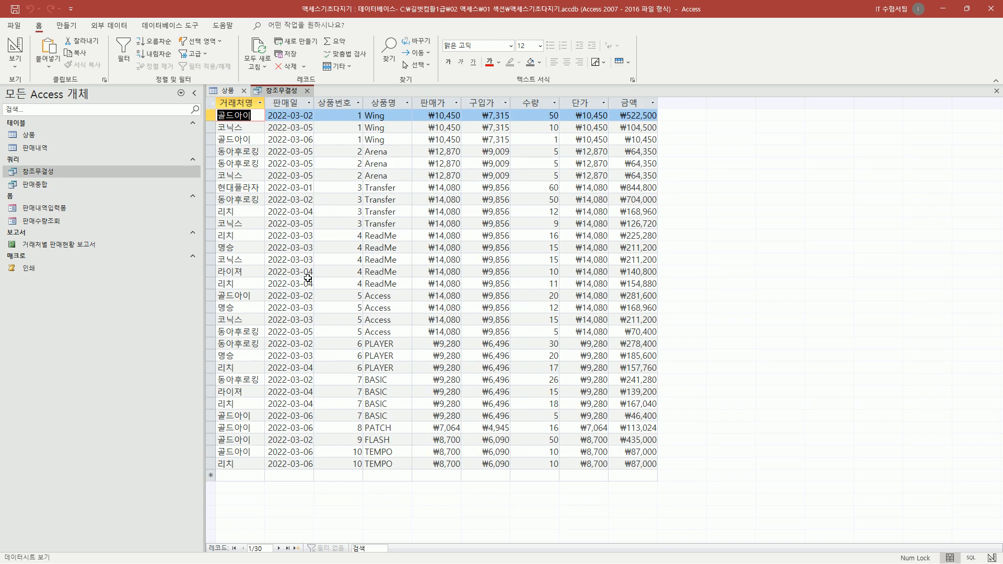
drag(37, 210, 67, 216)
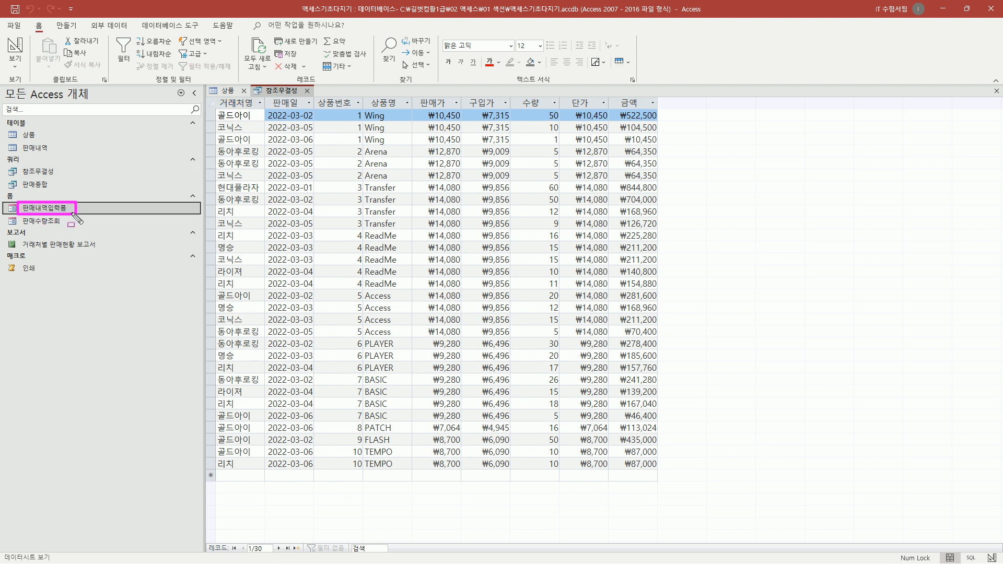
double_click(64, 209)
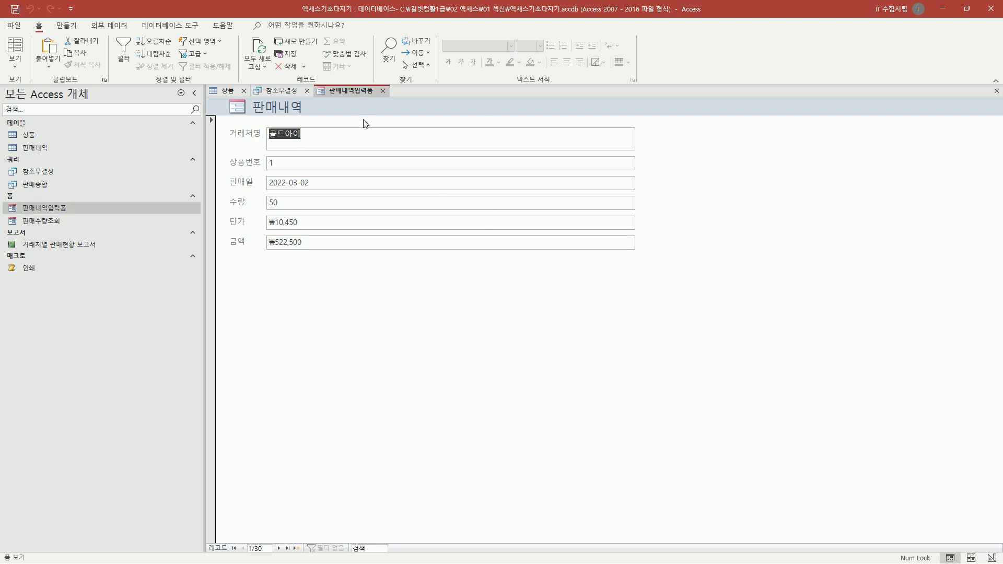
- Close the 판매내역입력폼 form, the 참조무결성 query and the 상품 table
click(381, 92)
click(306, 90)
click(244, 92)
mouse_move(213, 91)
mouse_down()
mouse_move(259, 168)
mouse_move(965, 501)
mouse_move(985, 547)
mouse_up()
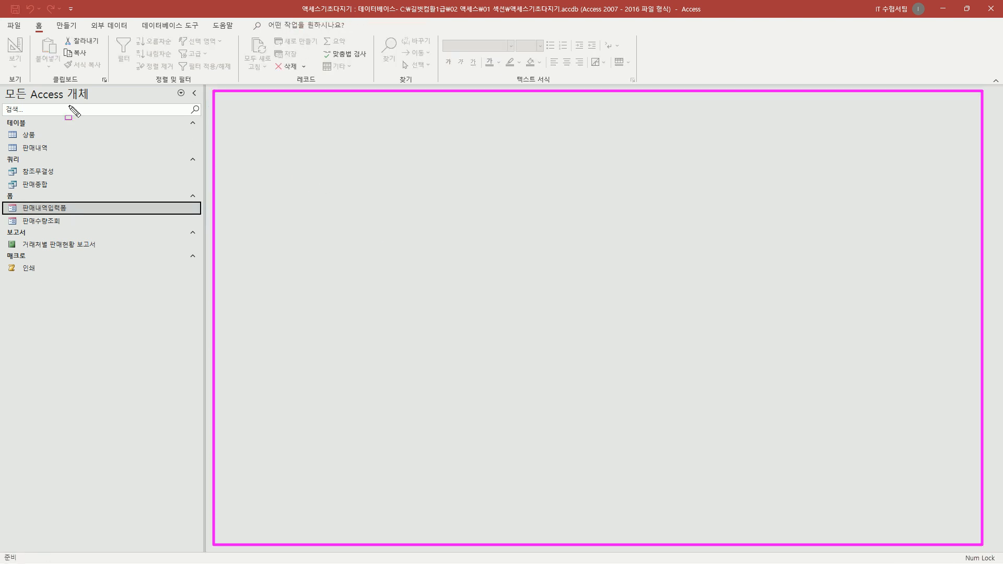
mouse_move(4, 116)
mouse_down()
mouse_move(82, 234)
mouse_move(186, 290)
mouse_up()
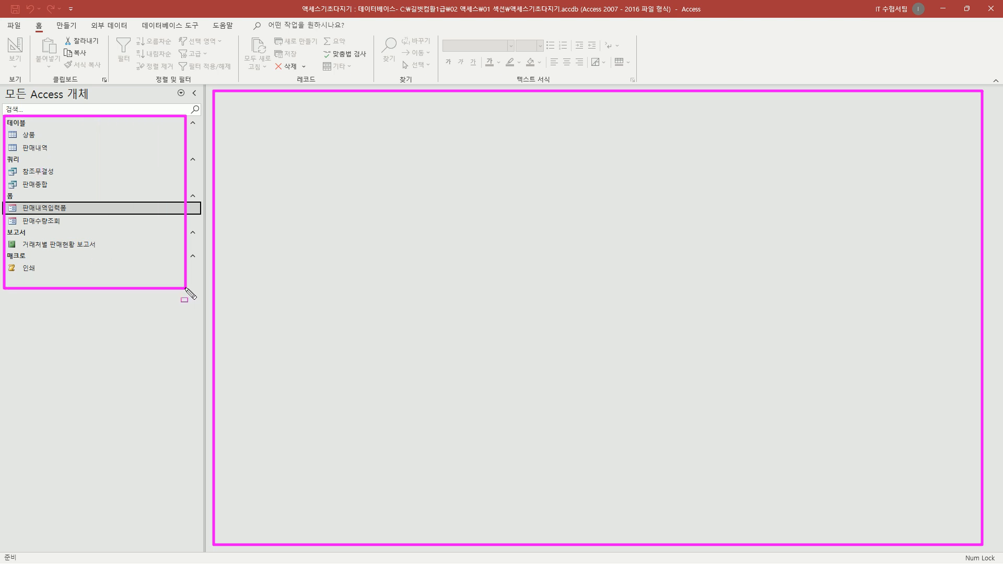
key(Escape)
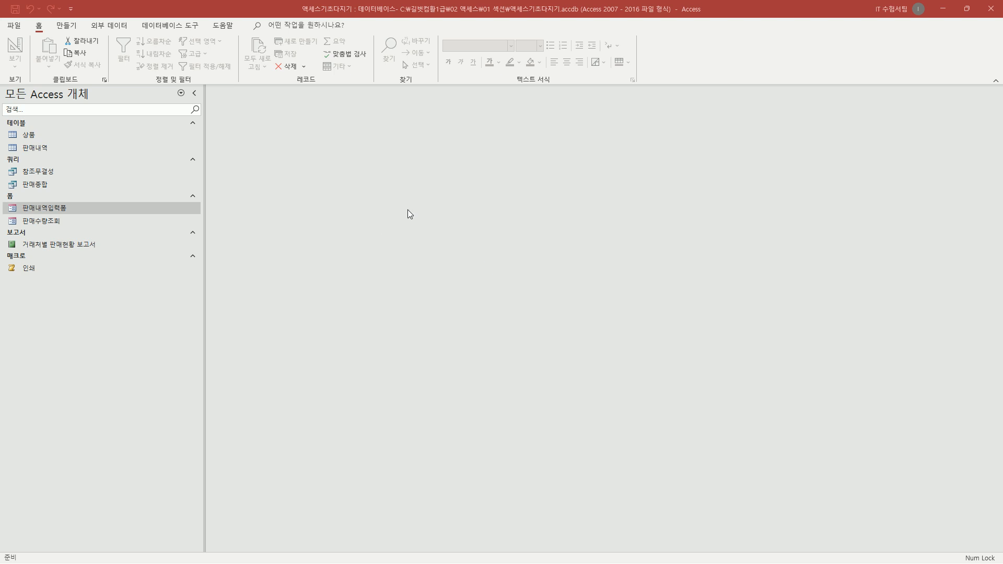
- Examine the status bar of the database window across its full width
mouse_move(1, 551)
mouse_down()
mouse_move(14, 563)
mouse_move(144, 563)
mouse_up()
drag(226, 562, 1001, 563)
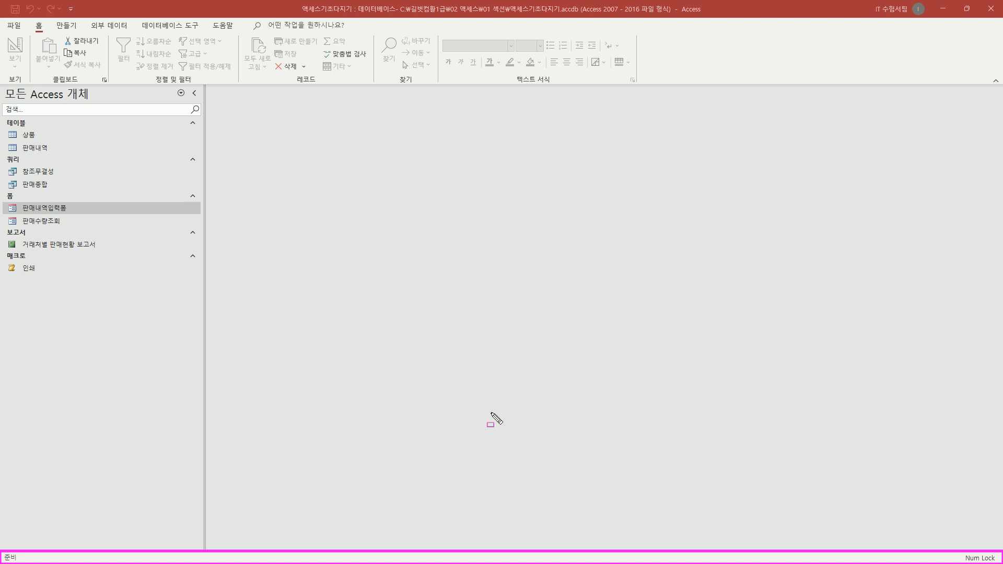
key(Escape)
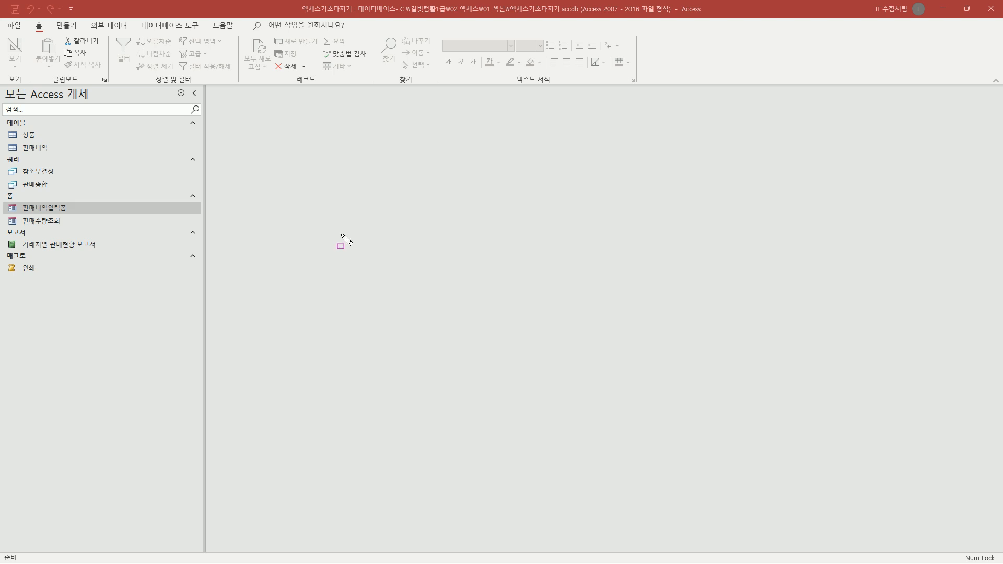
- Review the database object list and check its display options for browsing by object type and showing all Access objects
click(4, 87)
mouse_move(8, 107)
mouse_down()
mouse_move(152, 289)
mouse_move(192, 291)
mouse_up()
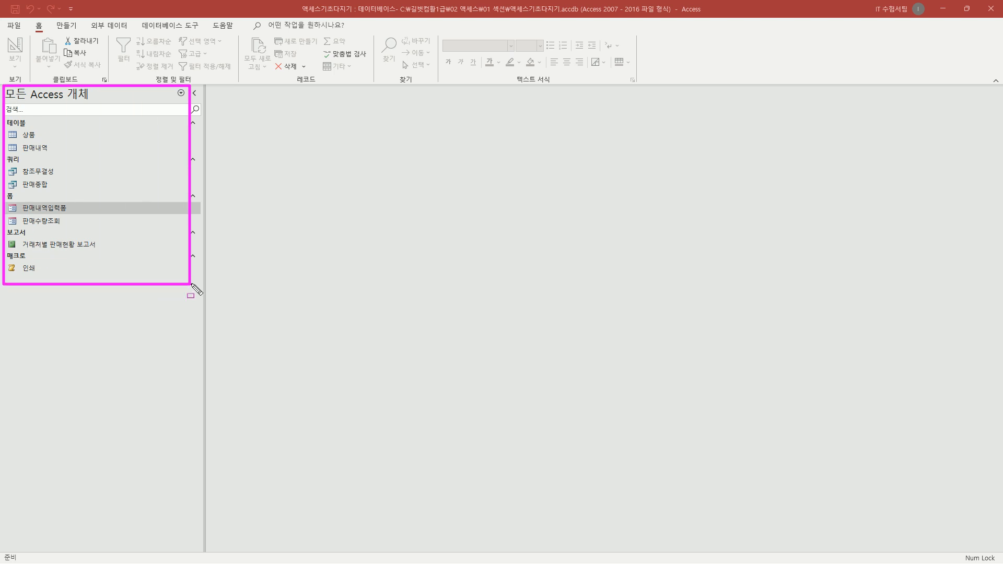
click(181, 94)
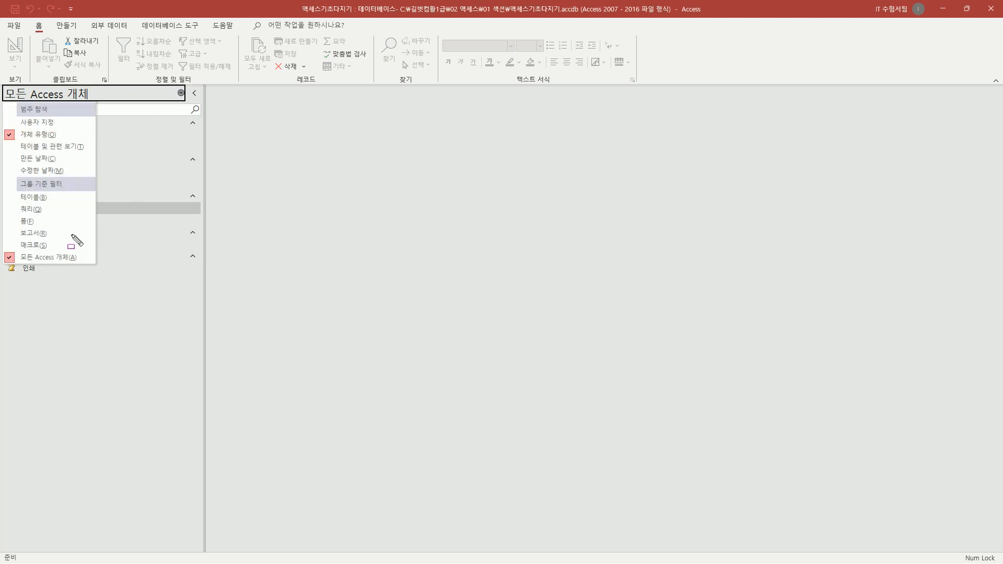
drag(3, 248, 88, 265)
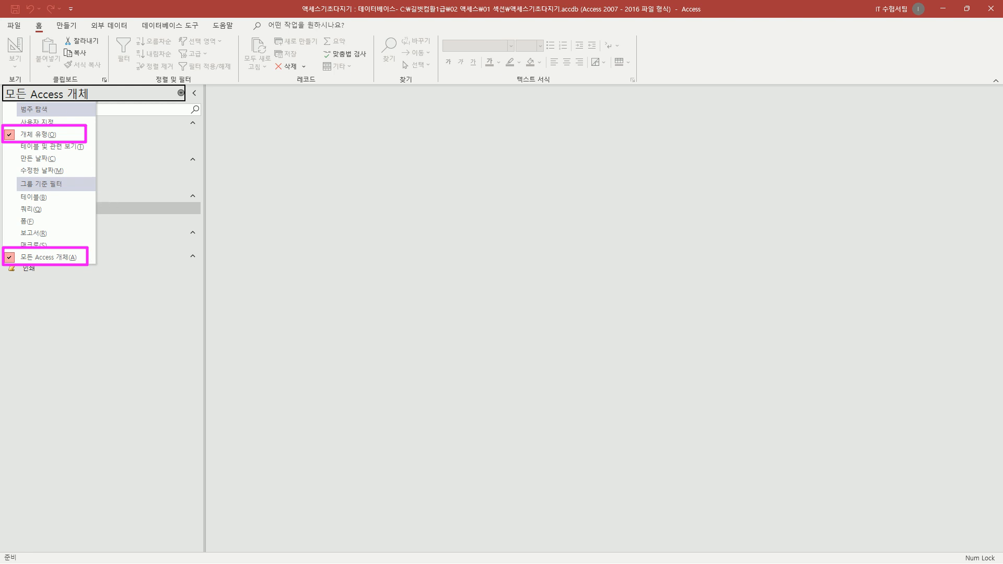
key(Escape)
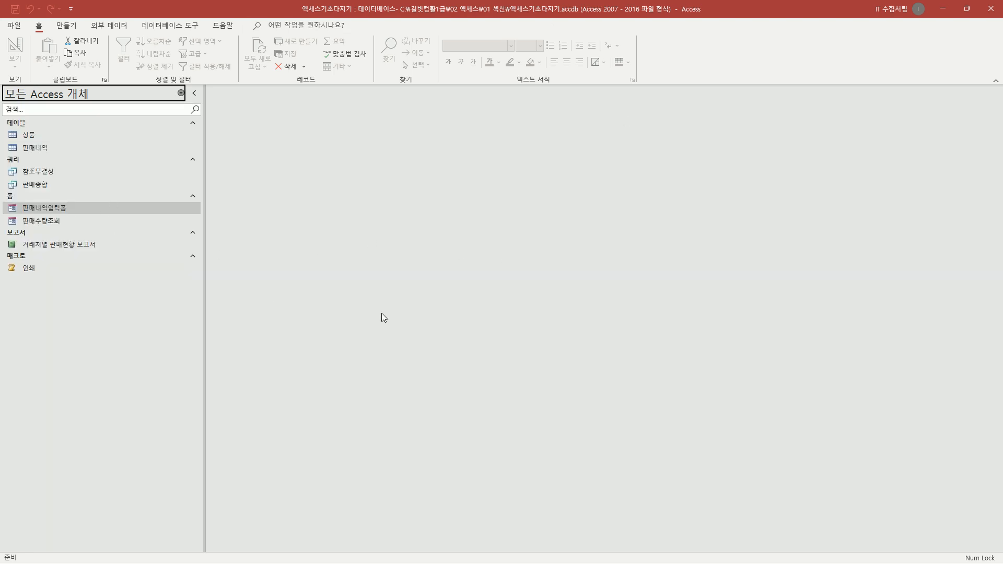